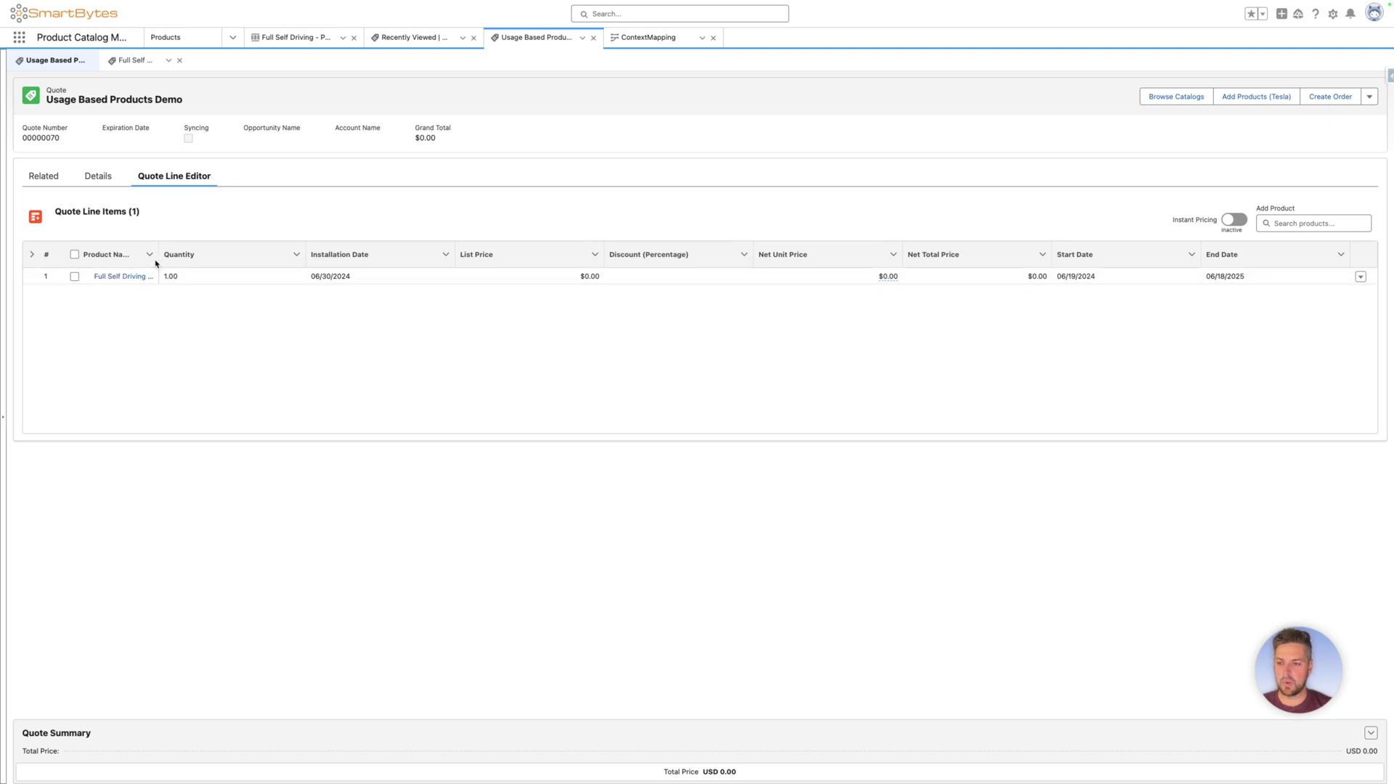
Step: Widen the Product Name column until 'Full Self Driving - Pay per Miles' shows in full
drag(157, 261, 273, 258)
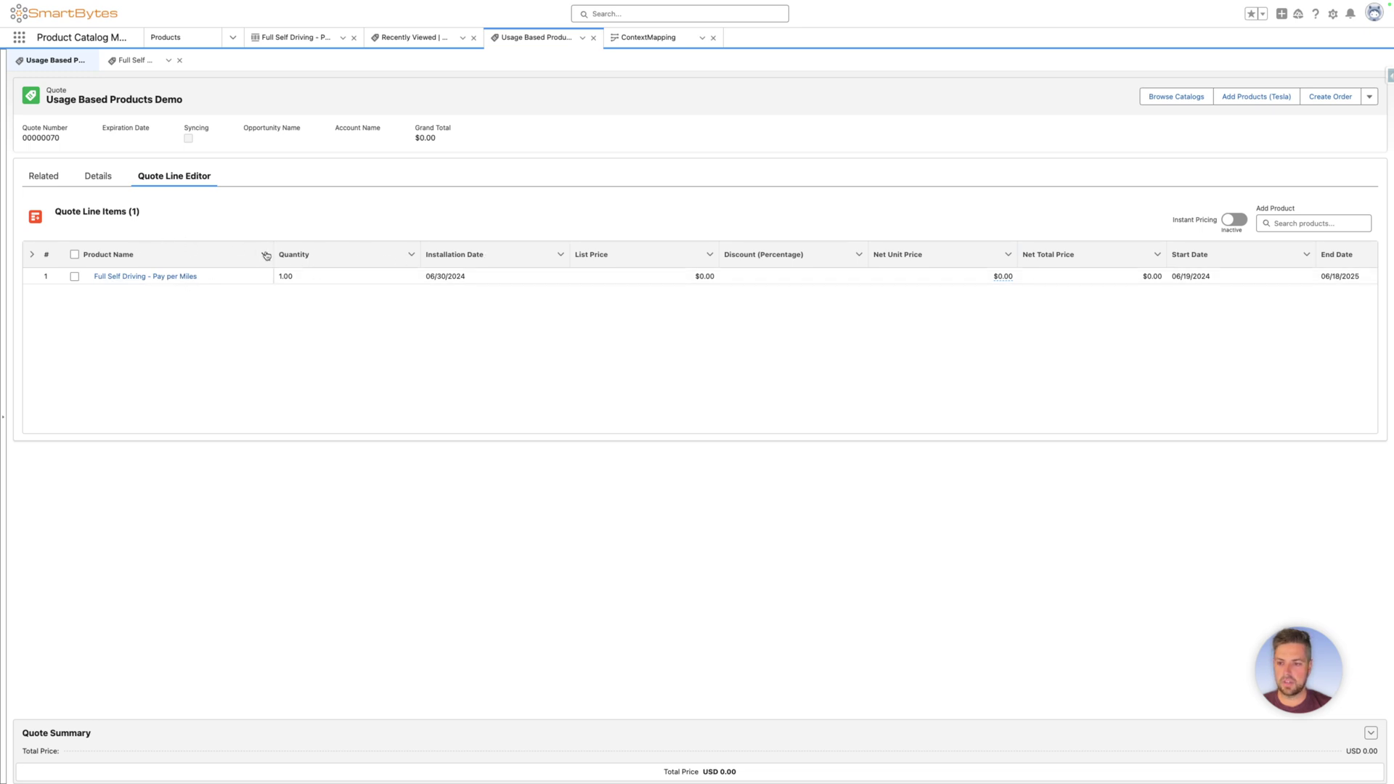
drag(273, 257, 212, 258)
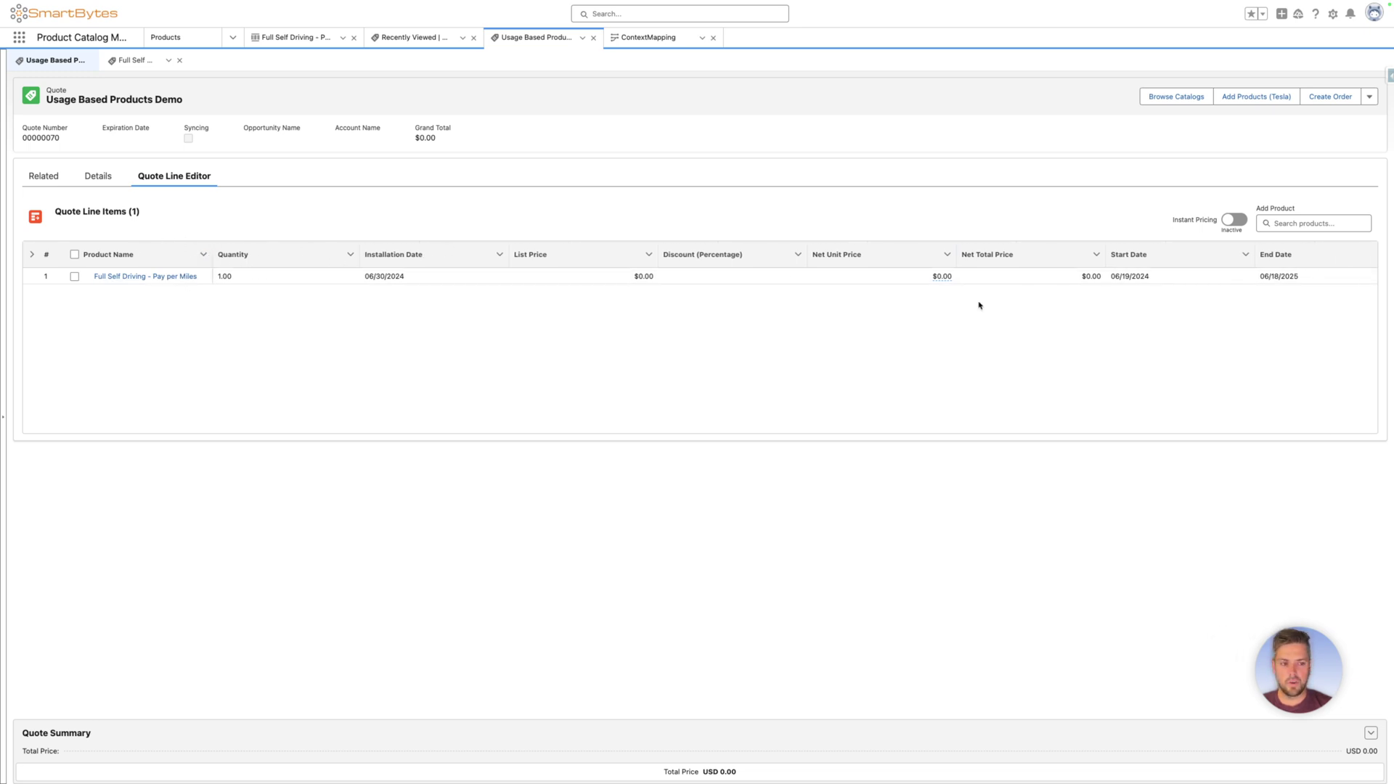
scroll(984, 304, right, 2)
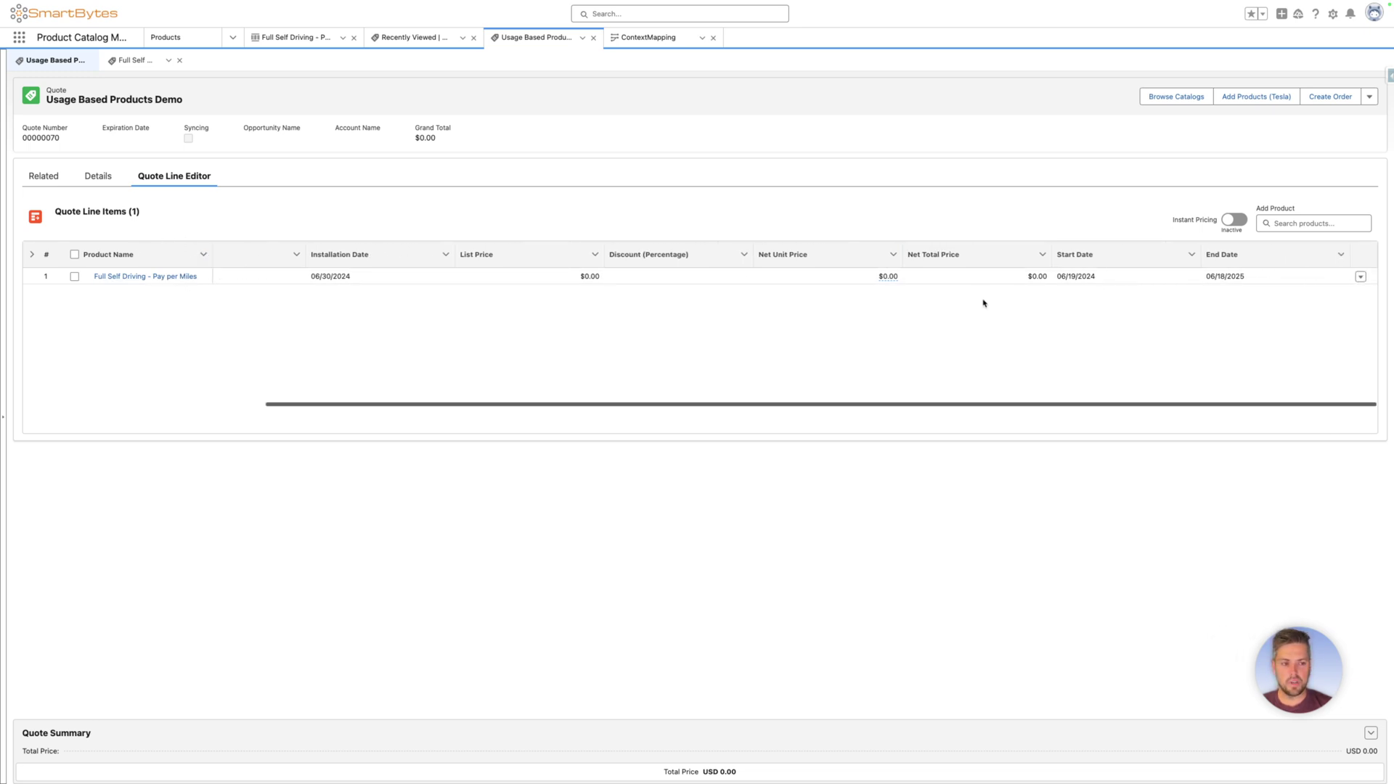
Step: In the Full Self Driving line's configurator, save a minimum usage of 55
click(1361, 277)
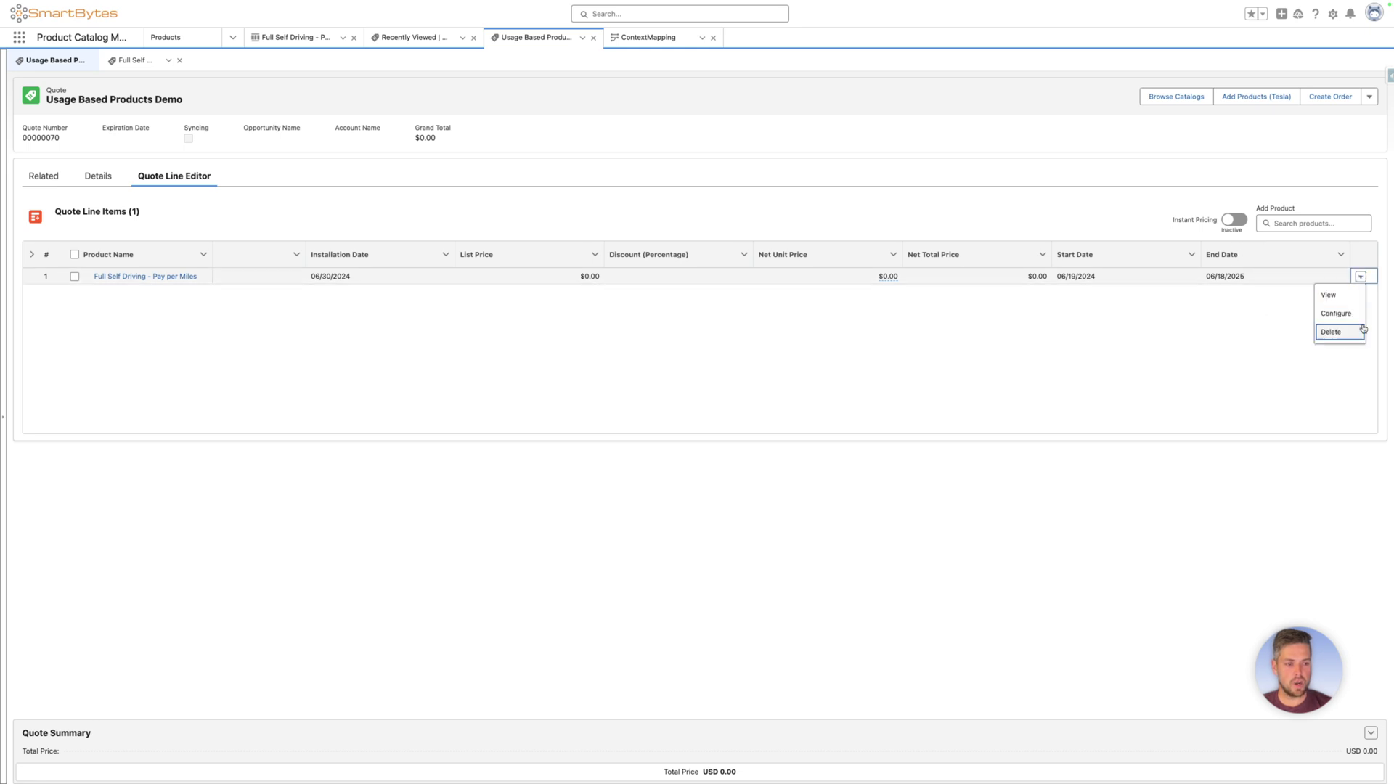
click(1336, 314)
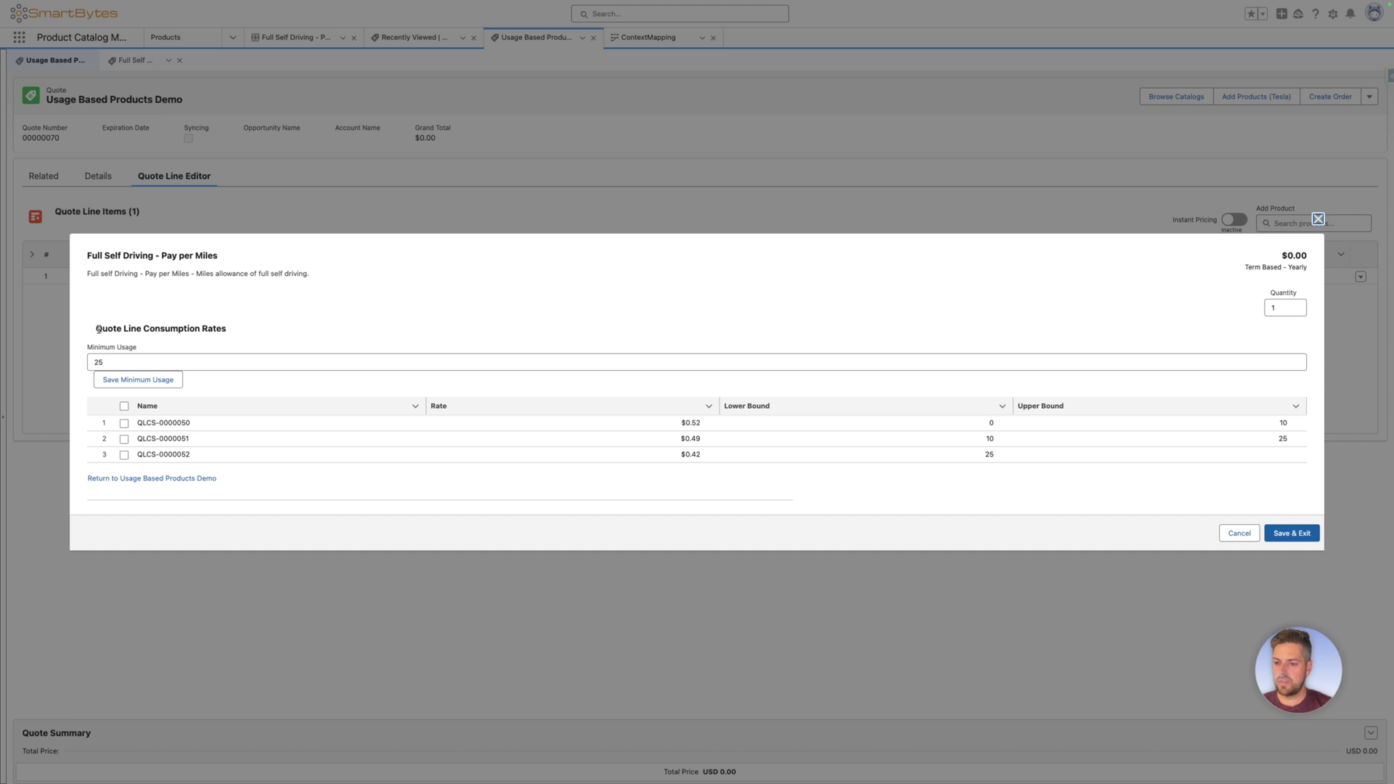
mouse_move(85, 352)
mouse_down()
mouse_move(144, 354)
mouse_move(60, 363)
mouse_up()
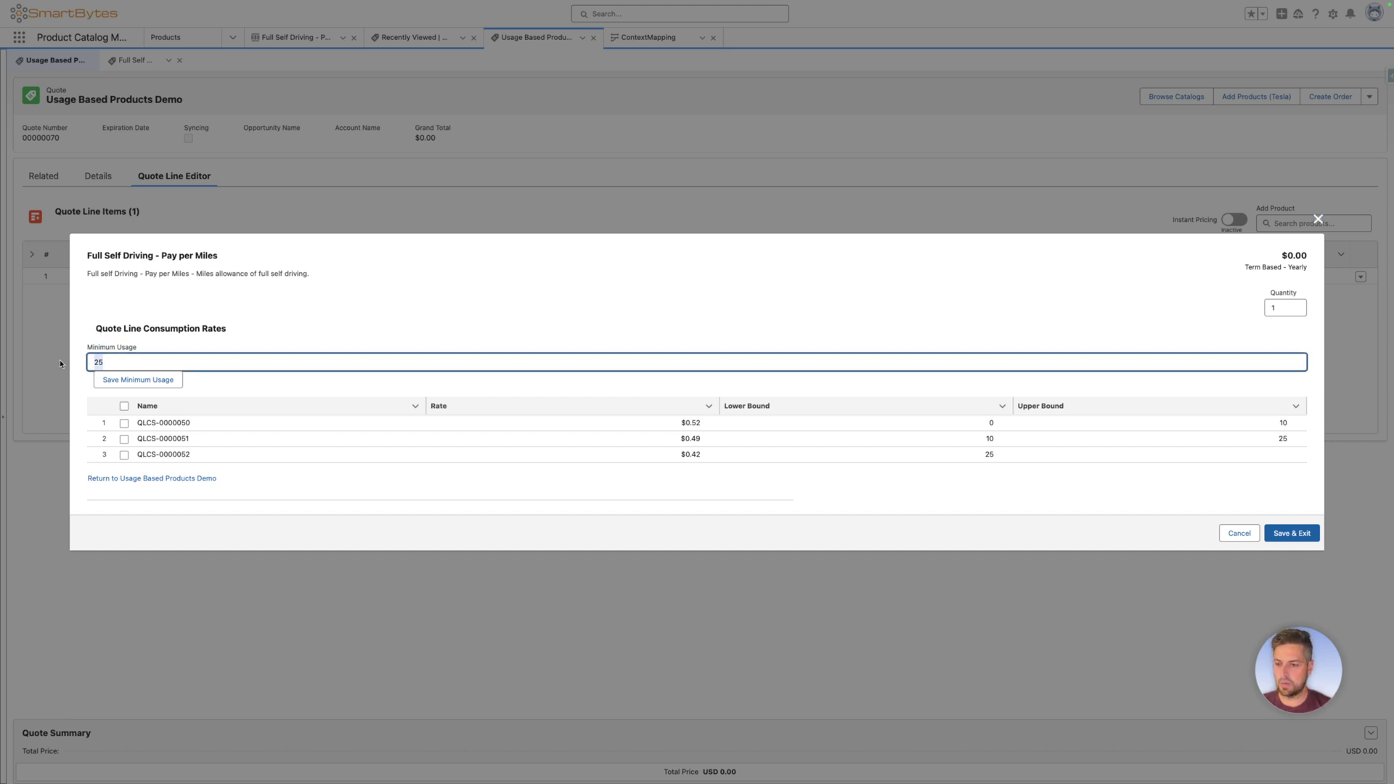
text(55)
click(152, 381)
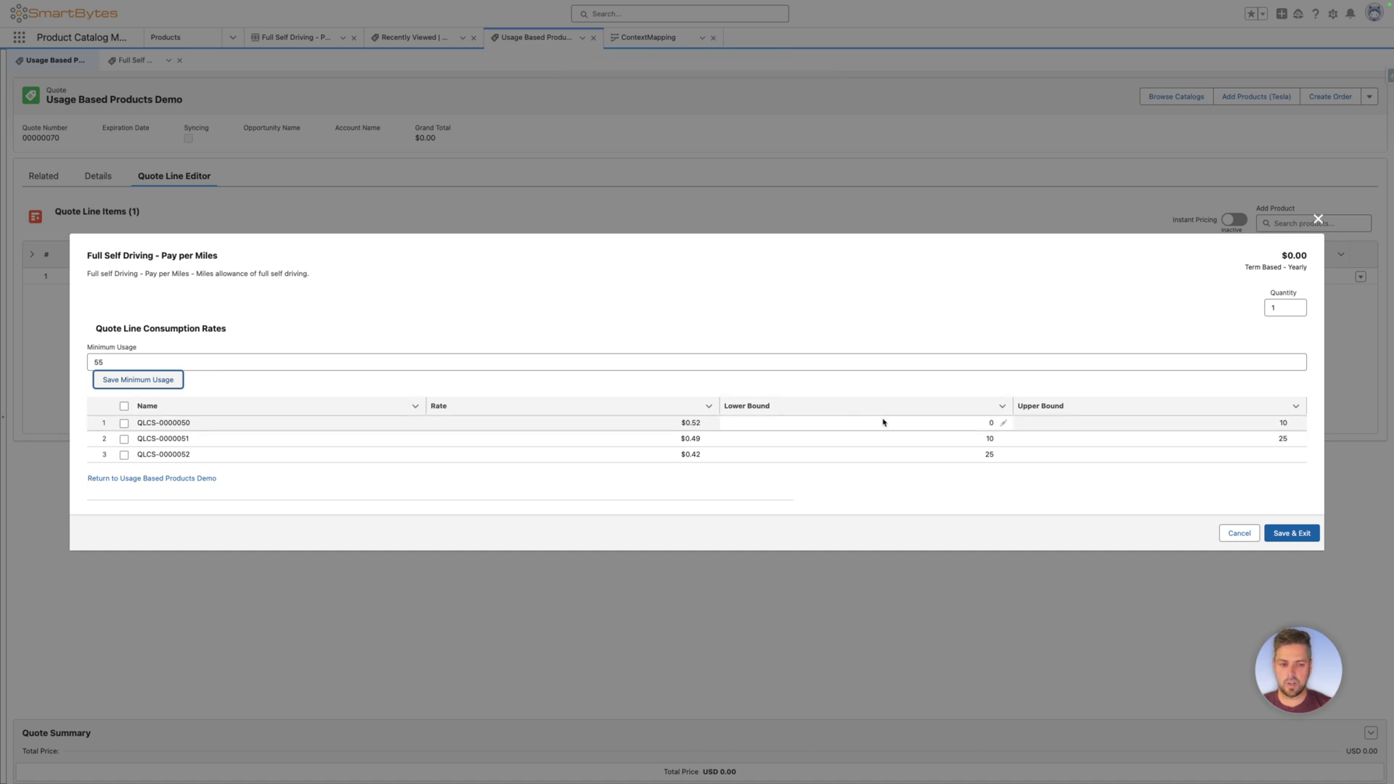
Step: Change the third consumption rate from $0.42 to $0.40 and save it
click(708, 459)
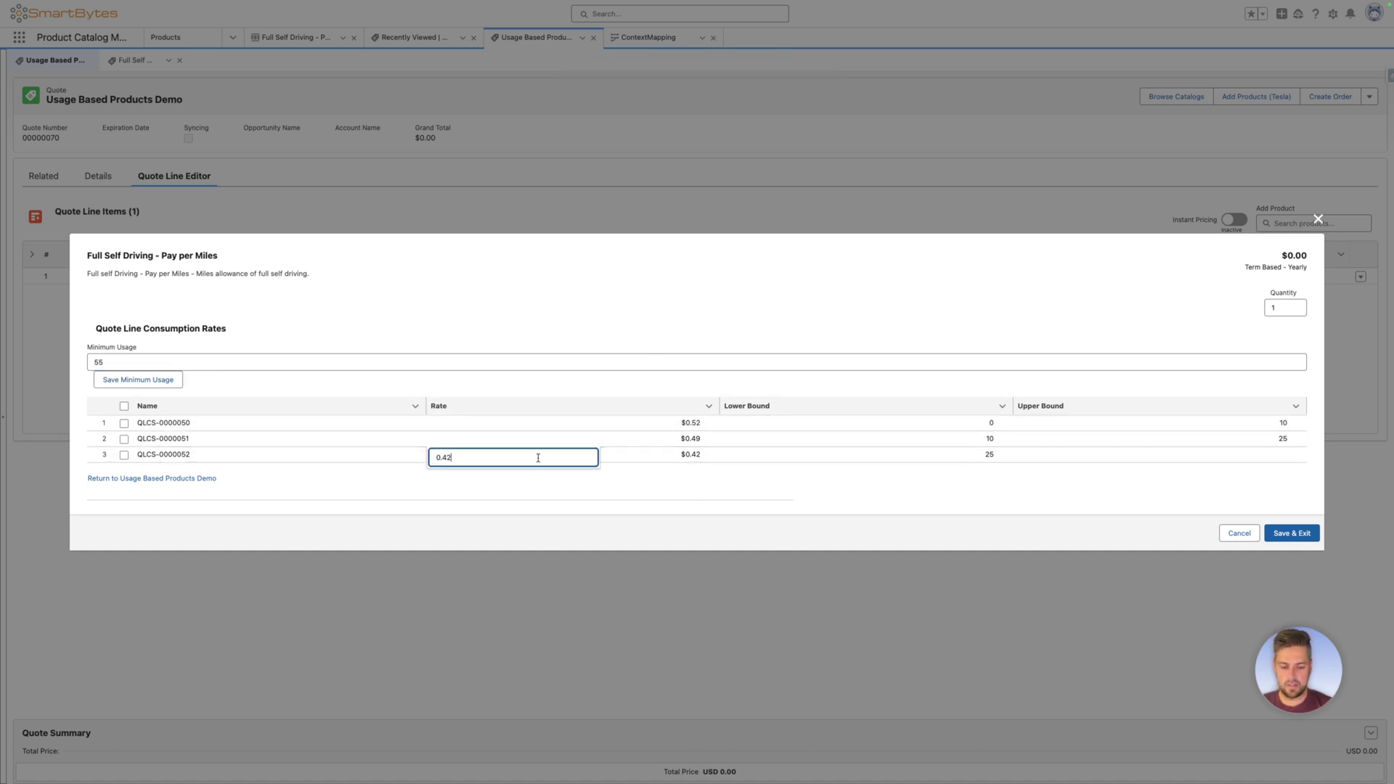
key(BackSpace)
text(0)
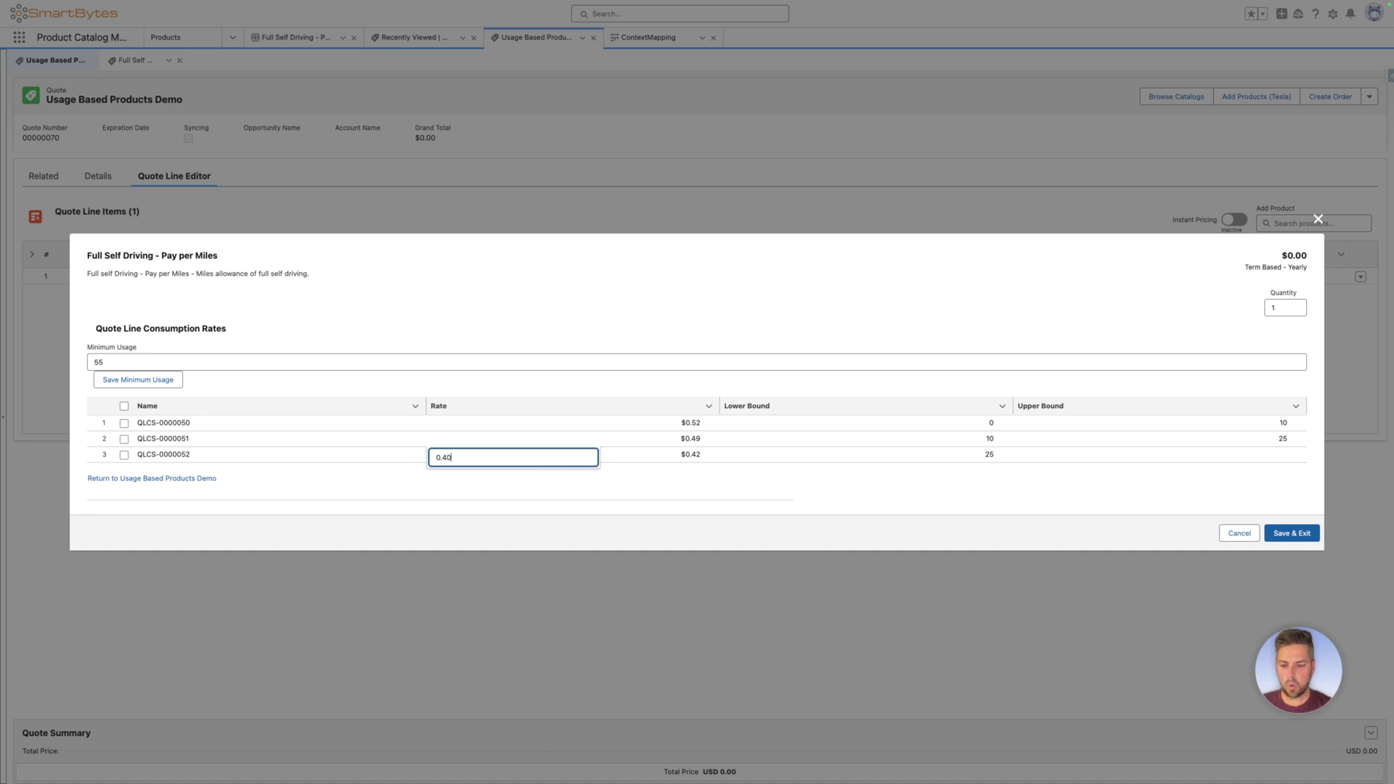
click(745, 456)
click(721, 465)
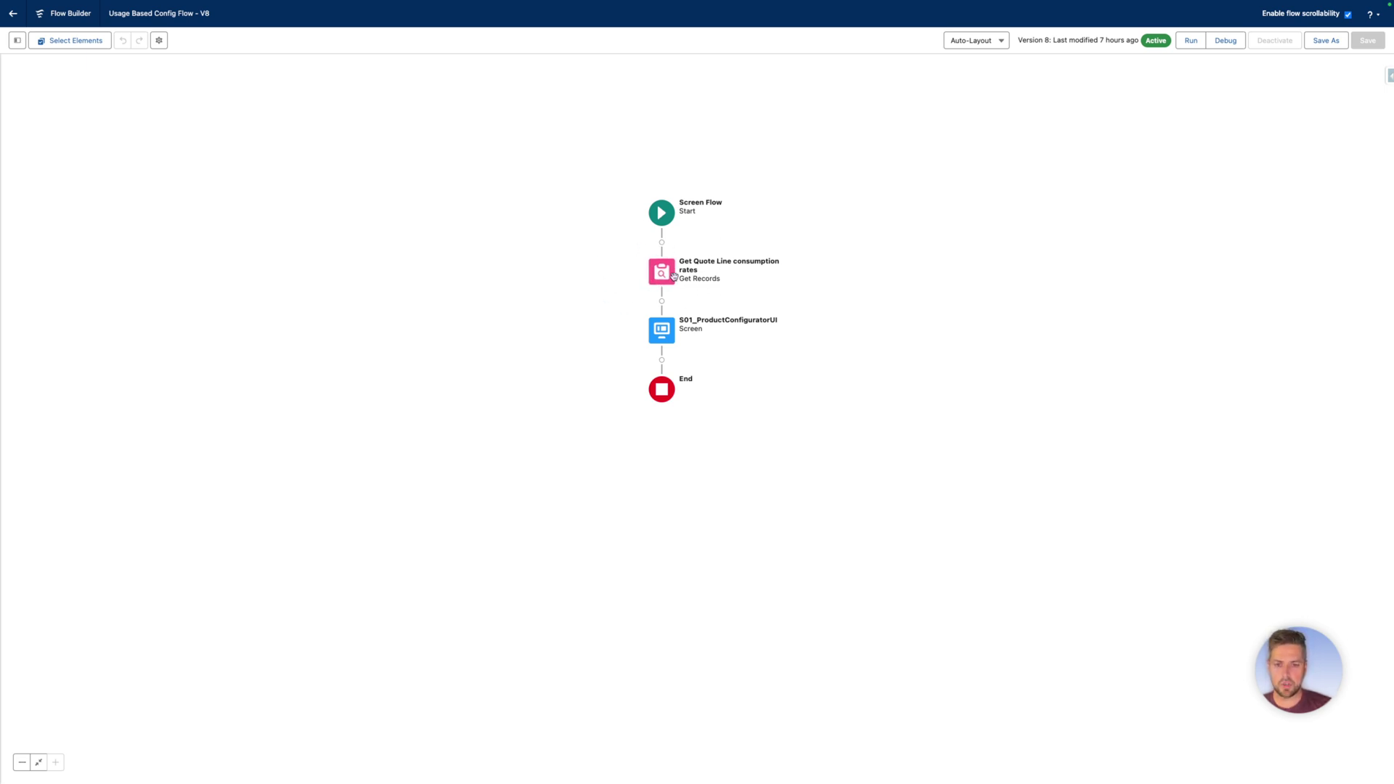
Step: Edit the Get Quote Line consumption rates element and check that its Quote_Line__c filter uses configuratorContext's transactionLineId
click(656, 276)
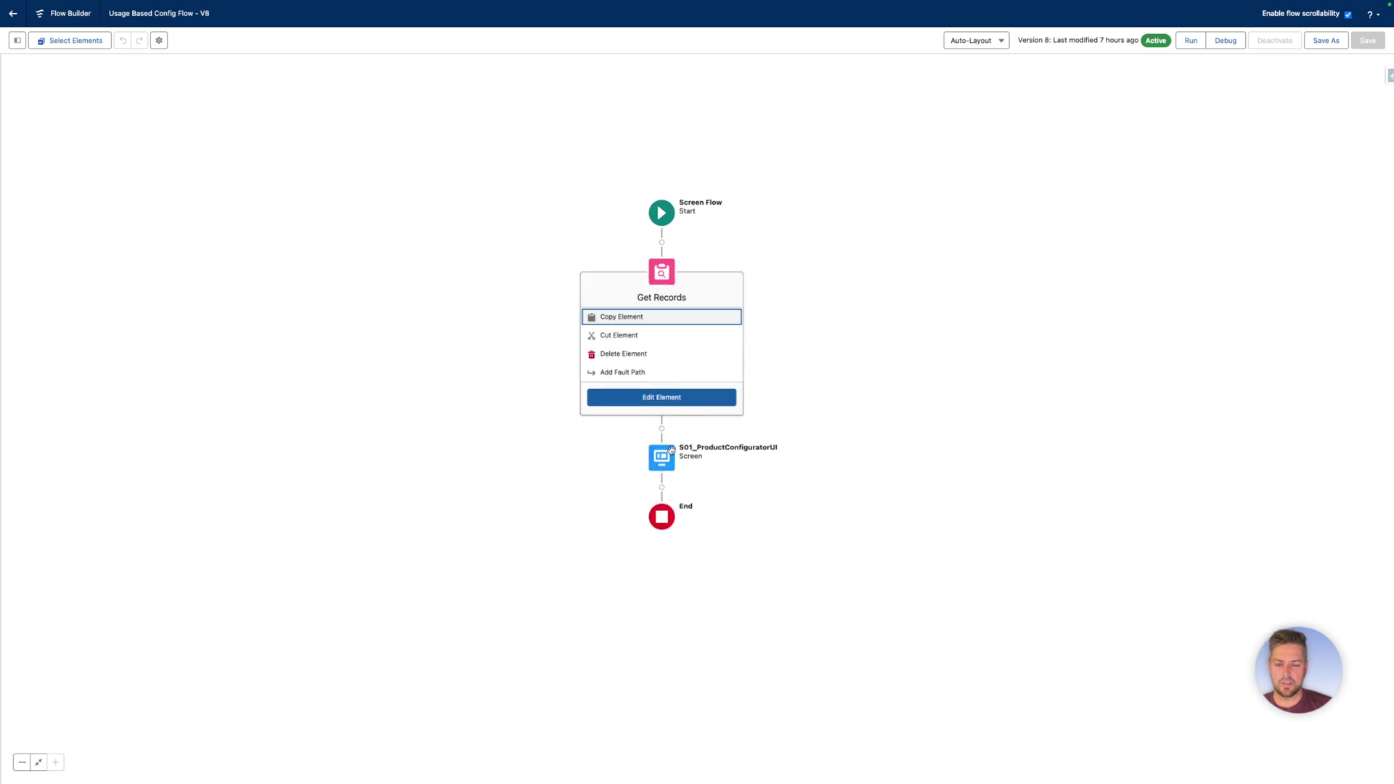
click(672, 399)
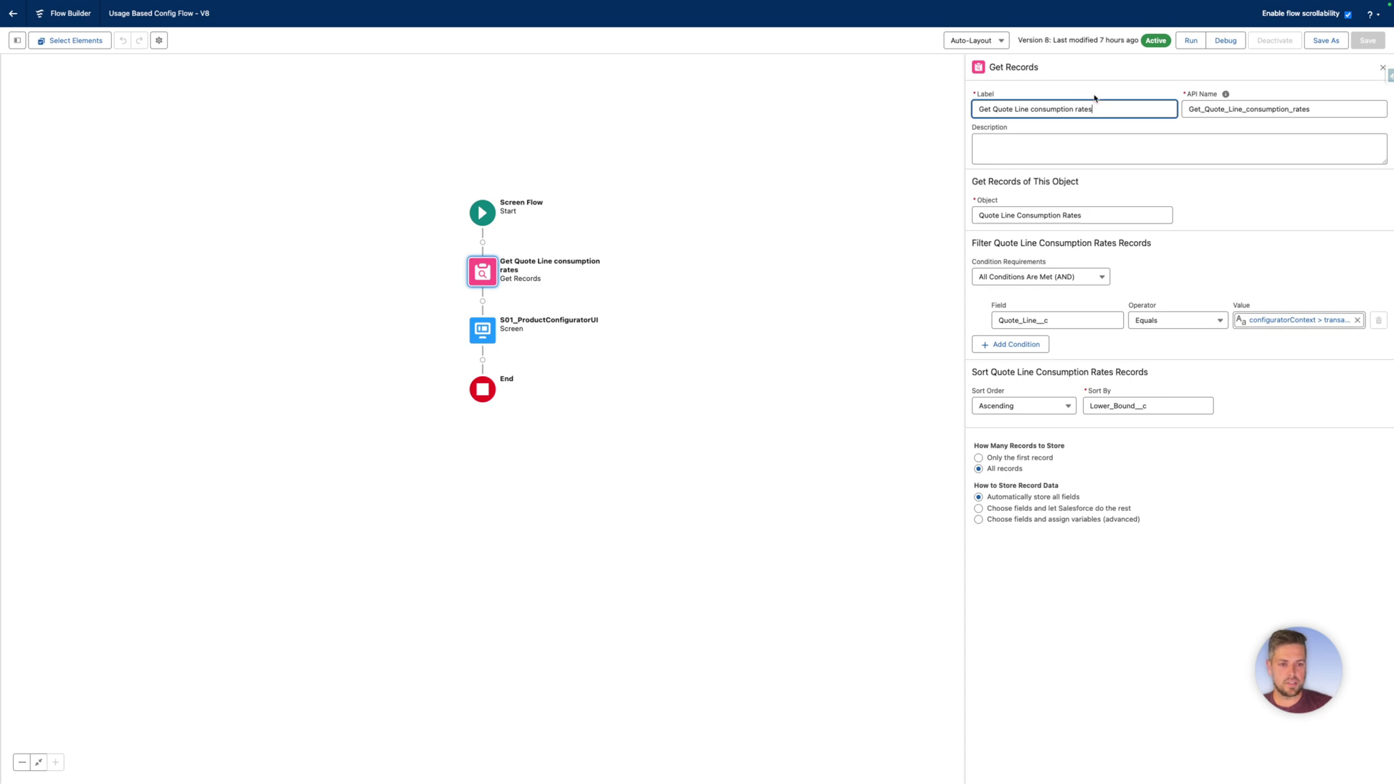
double_click(1071, 321)
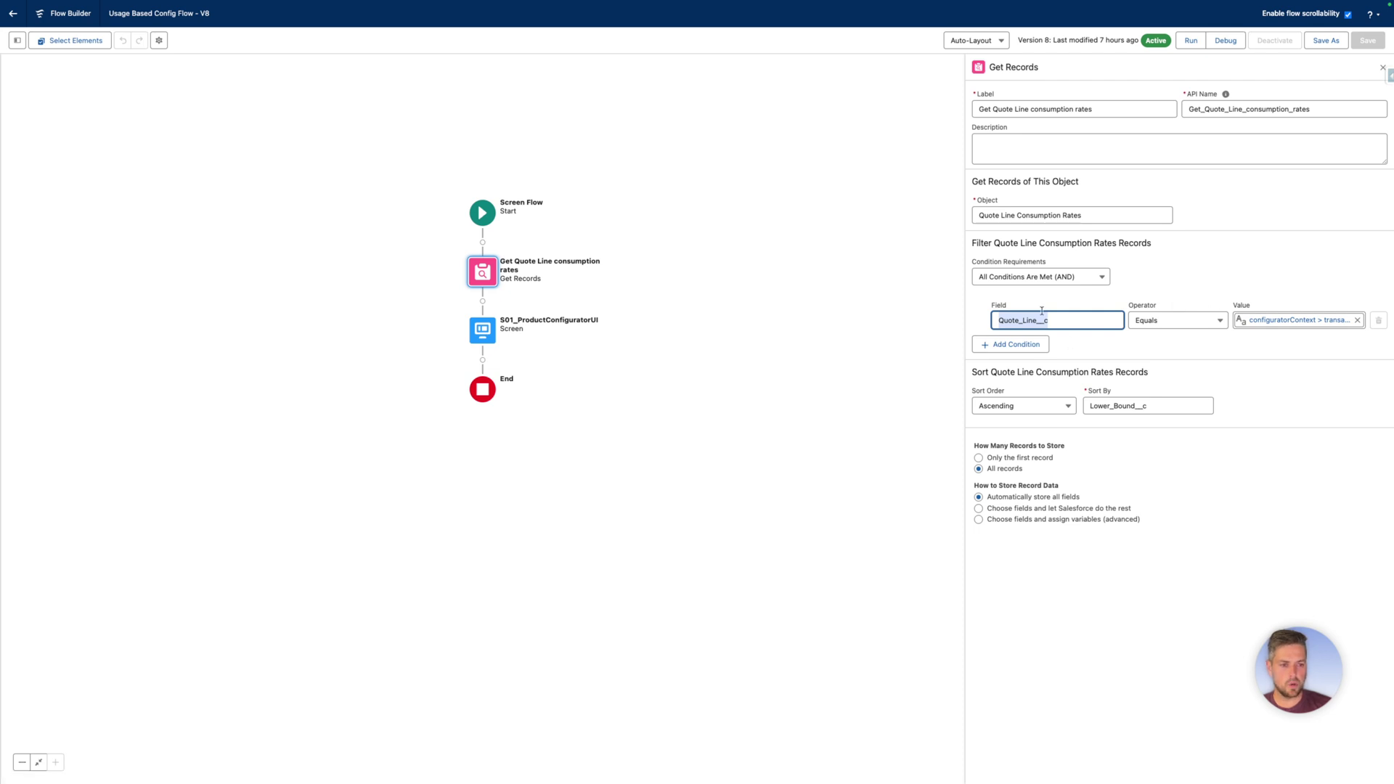
click(1256, 320)
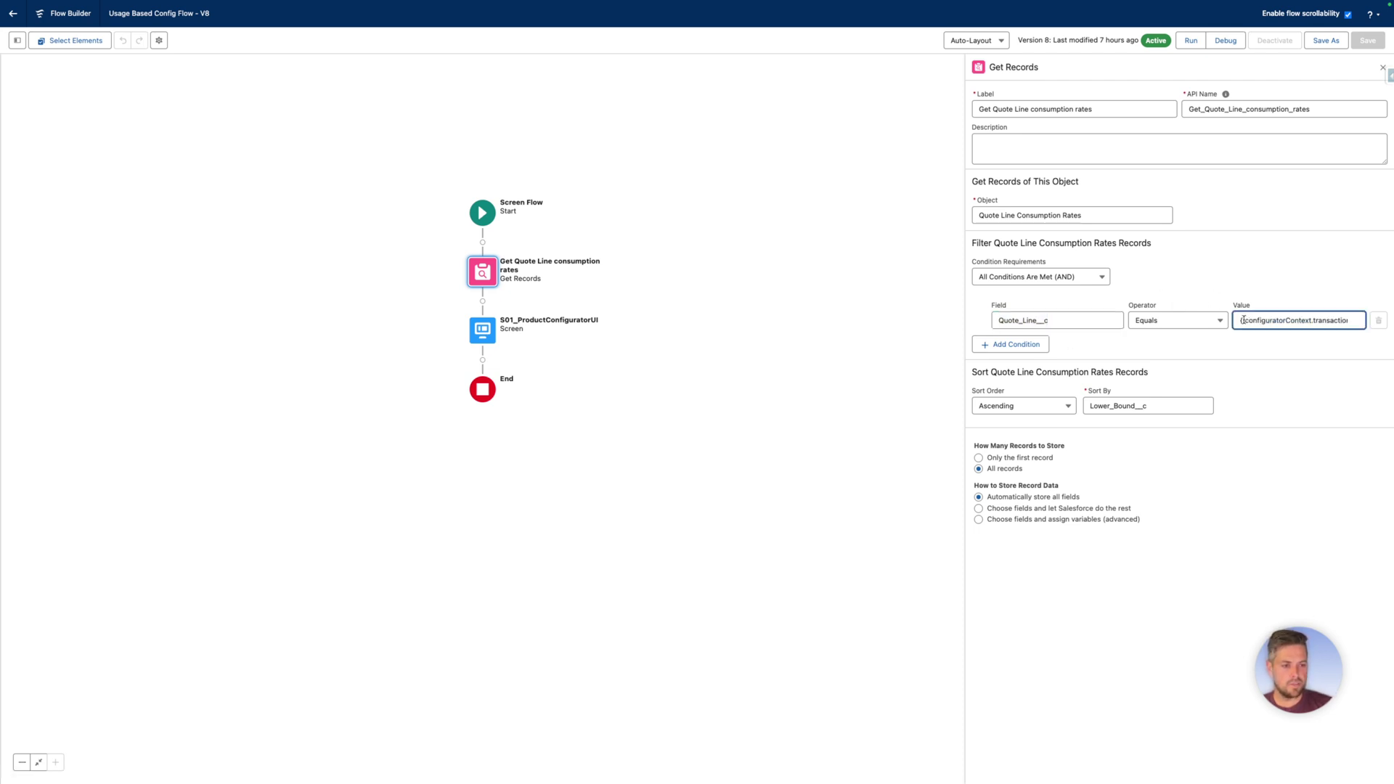
drag(1240, 320, 1335, 323)
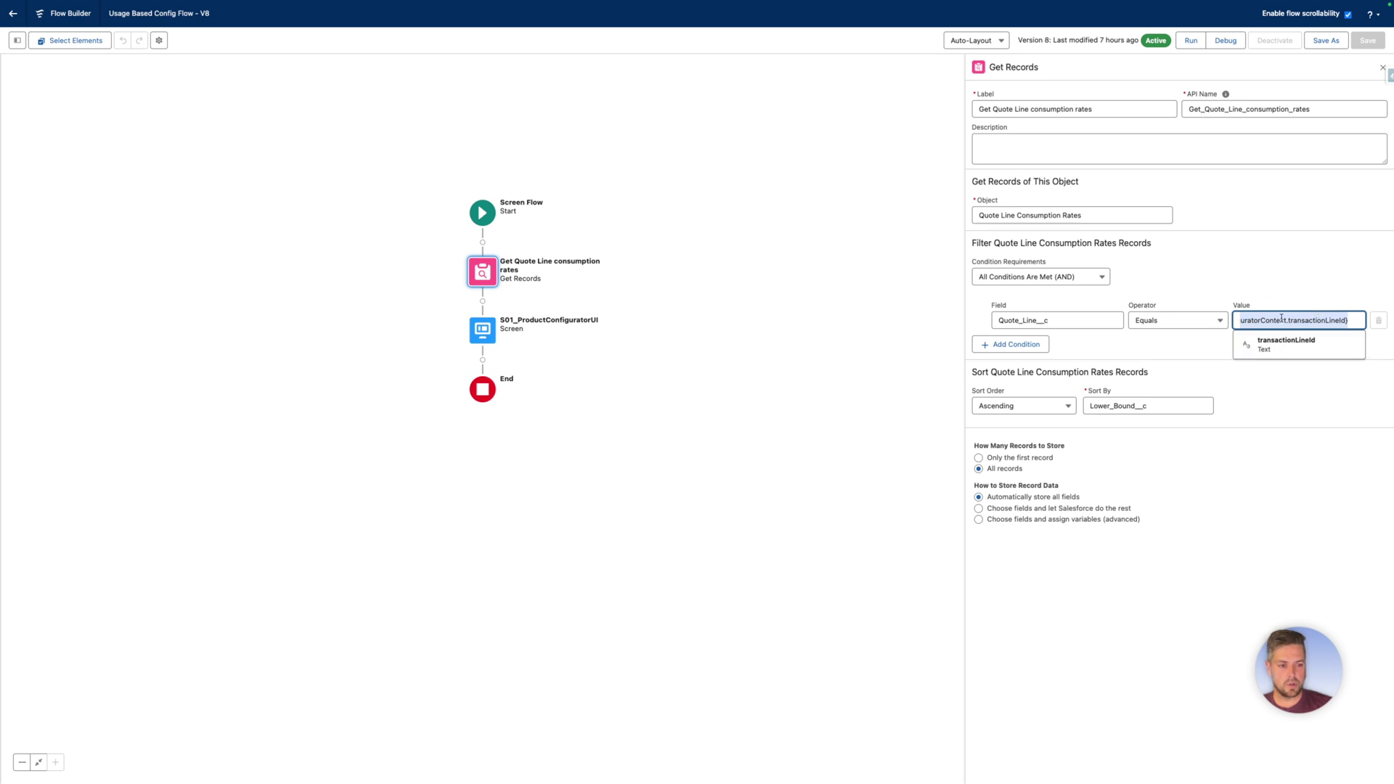
click(1282, 297)
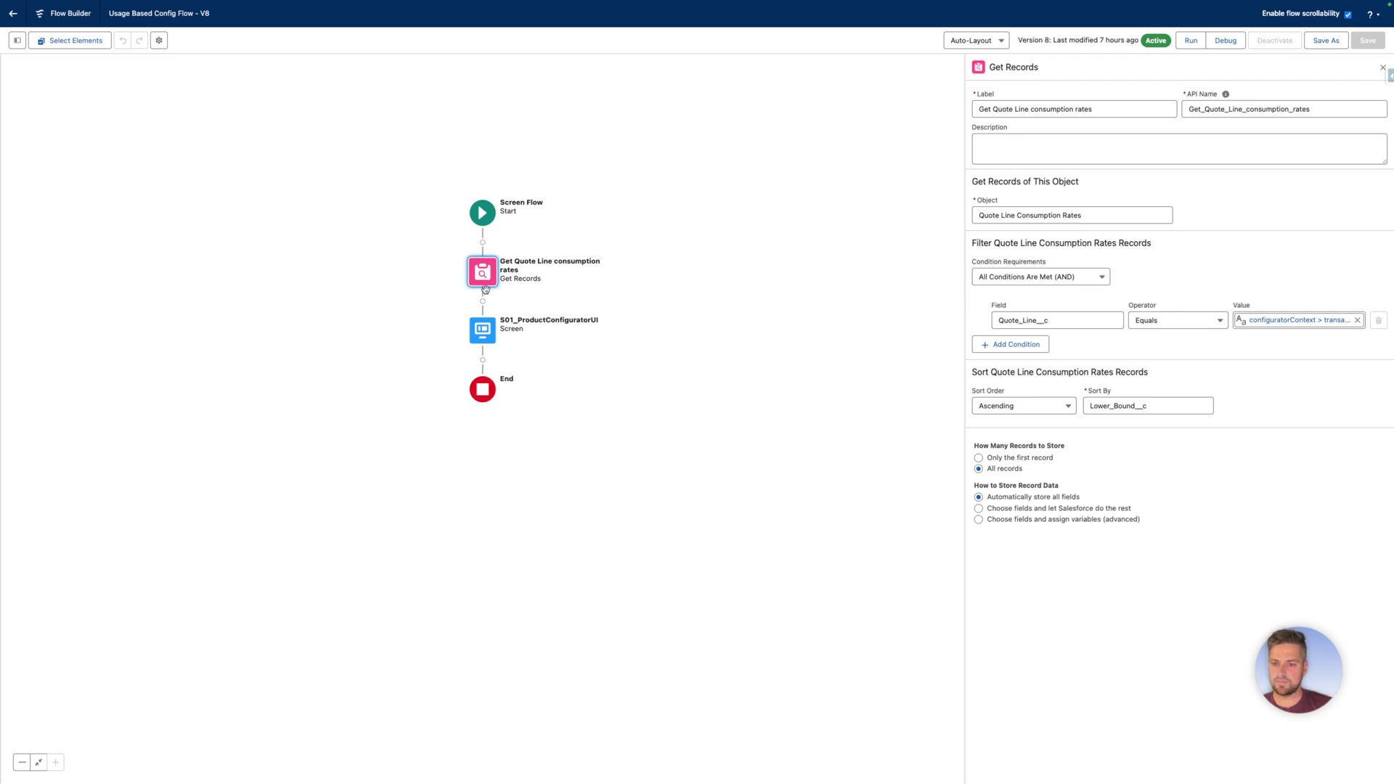
Step: Edit the S01_ProductConfiguratorUI screen and check the Quote Line Rates Datatable's Quote Line Item ID input
click(480, 341)
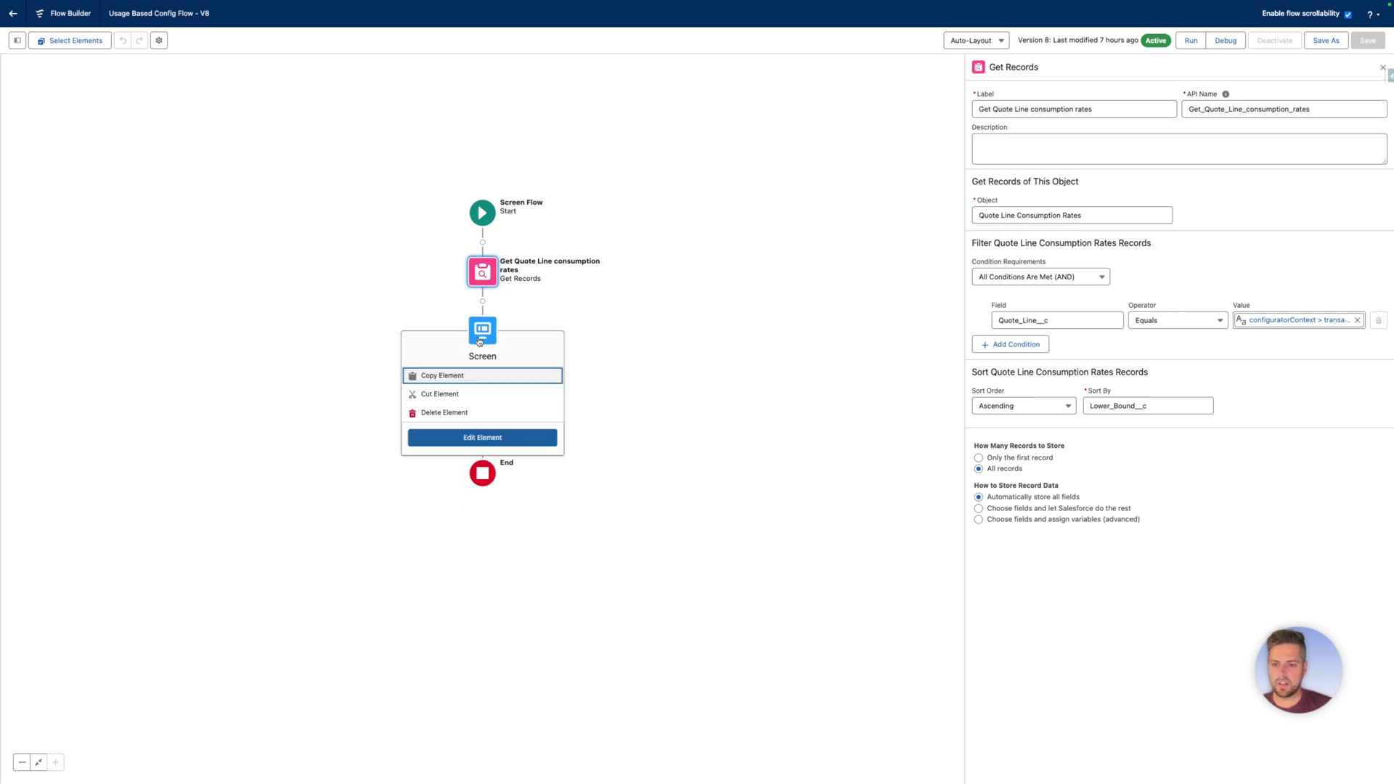
click(485, 437)
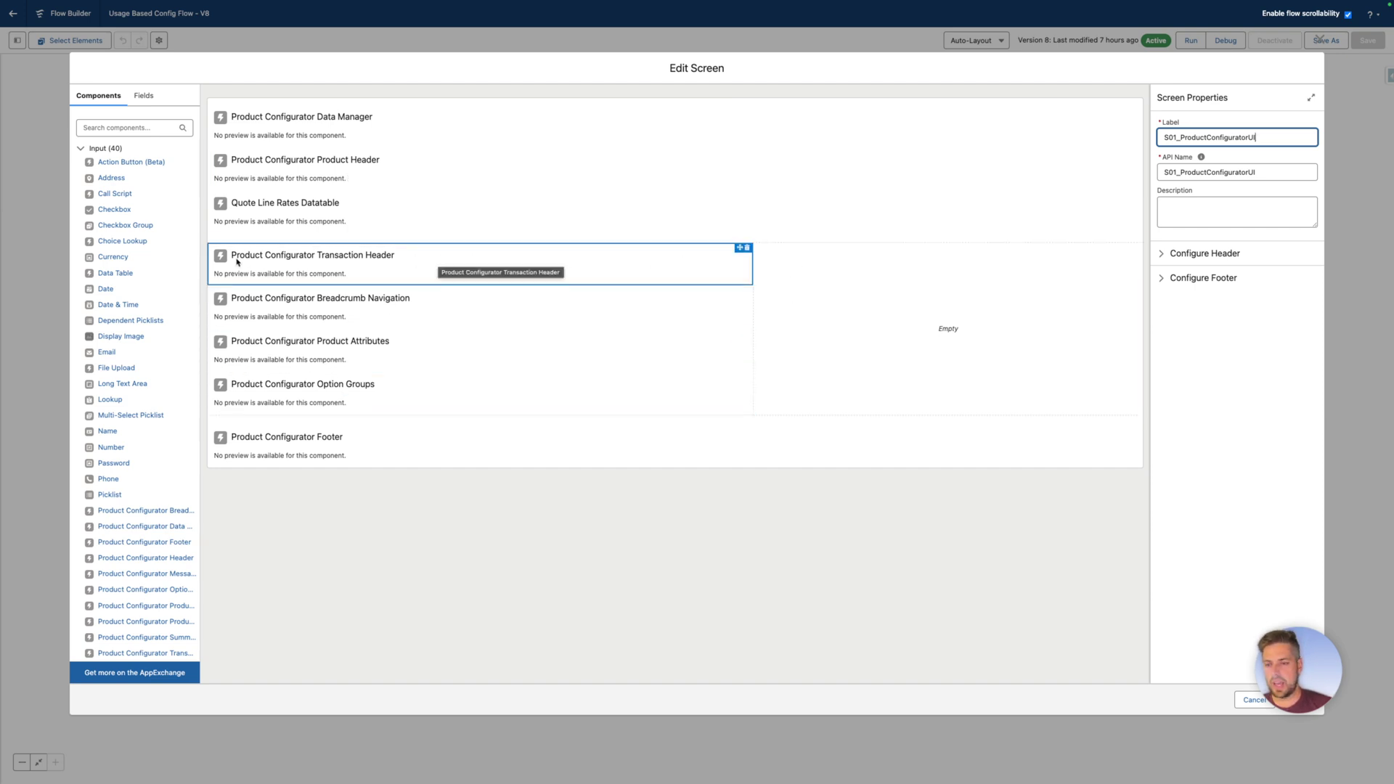
click(291, 216)
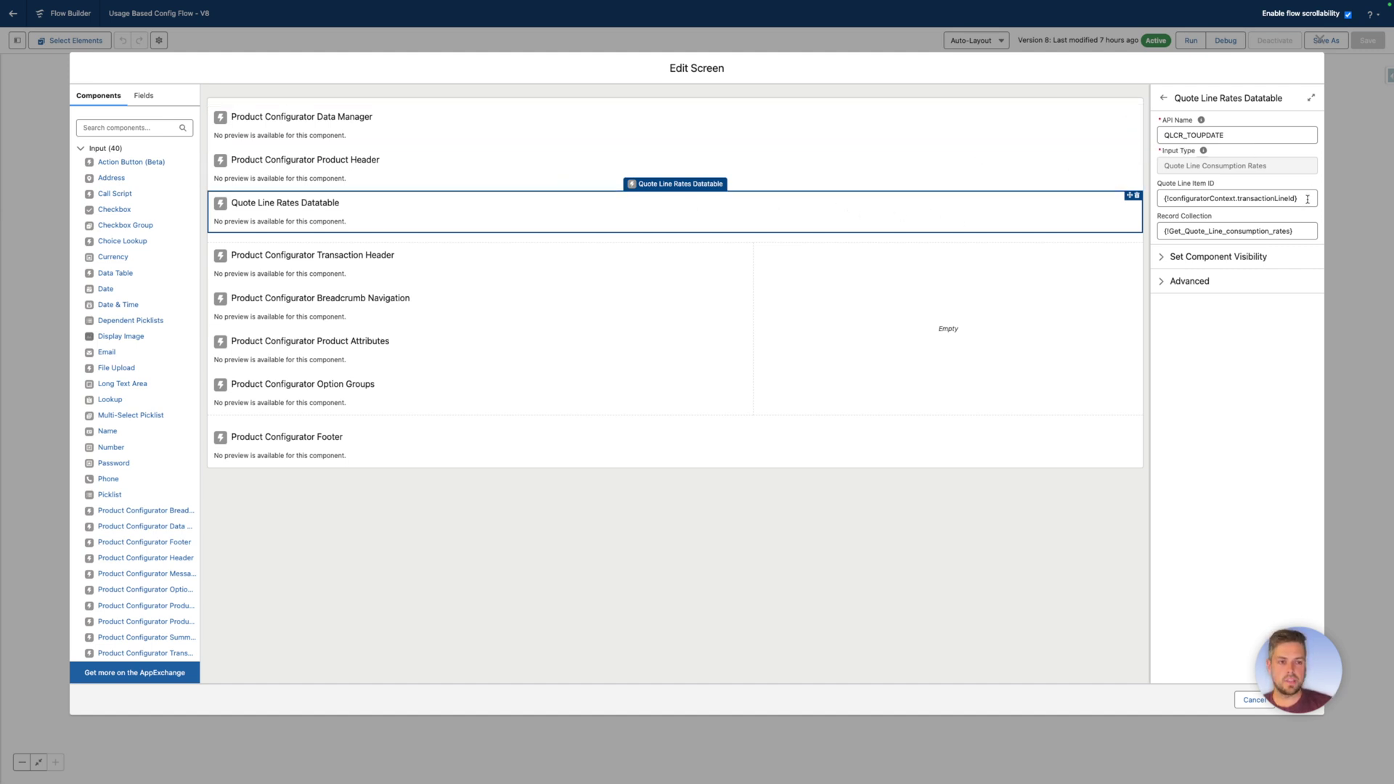
drag(1210, 185, 1159, 186)
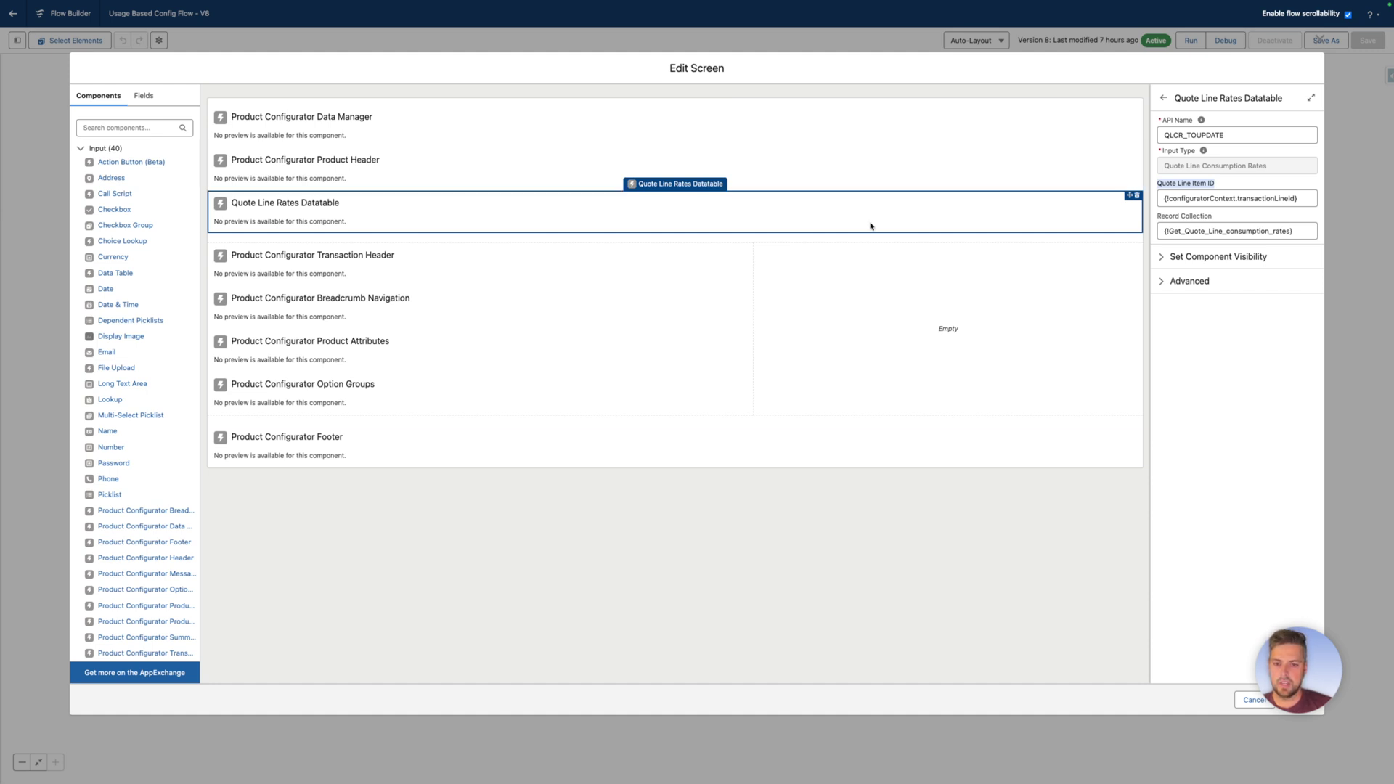
click(367, 445)
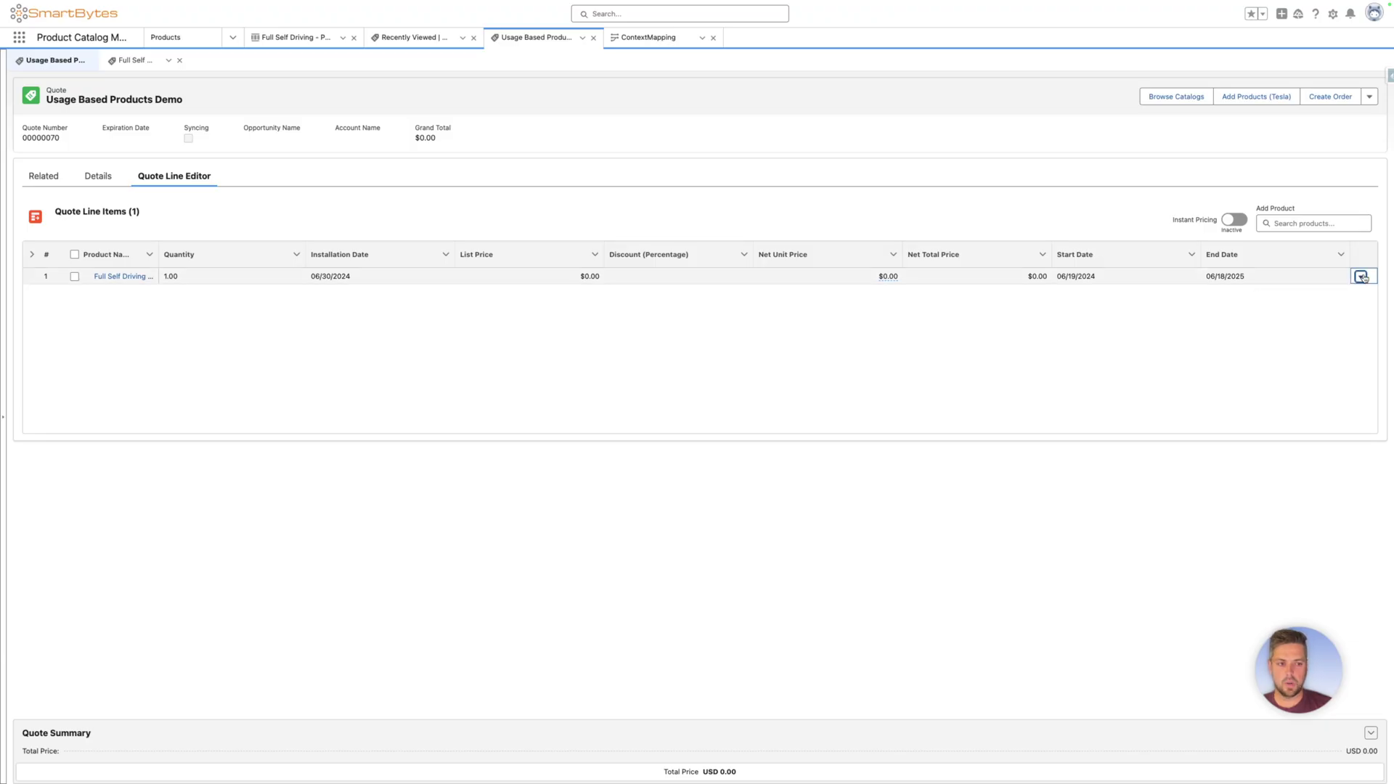
Step: In the quote line's configurator, save a minimum usage of 60
click(1360, 277)
click(1332, 312)
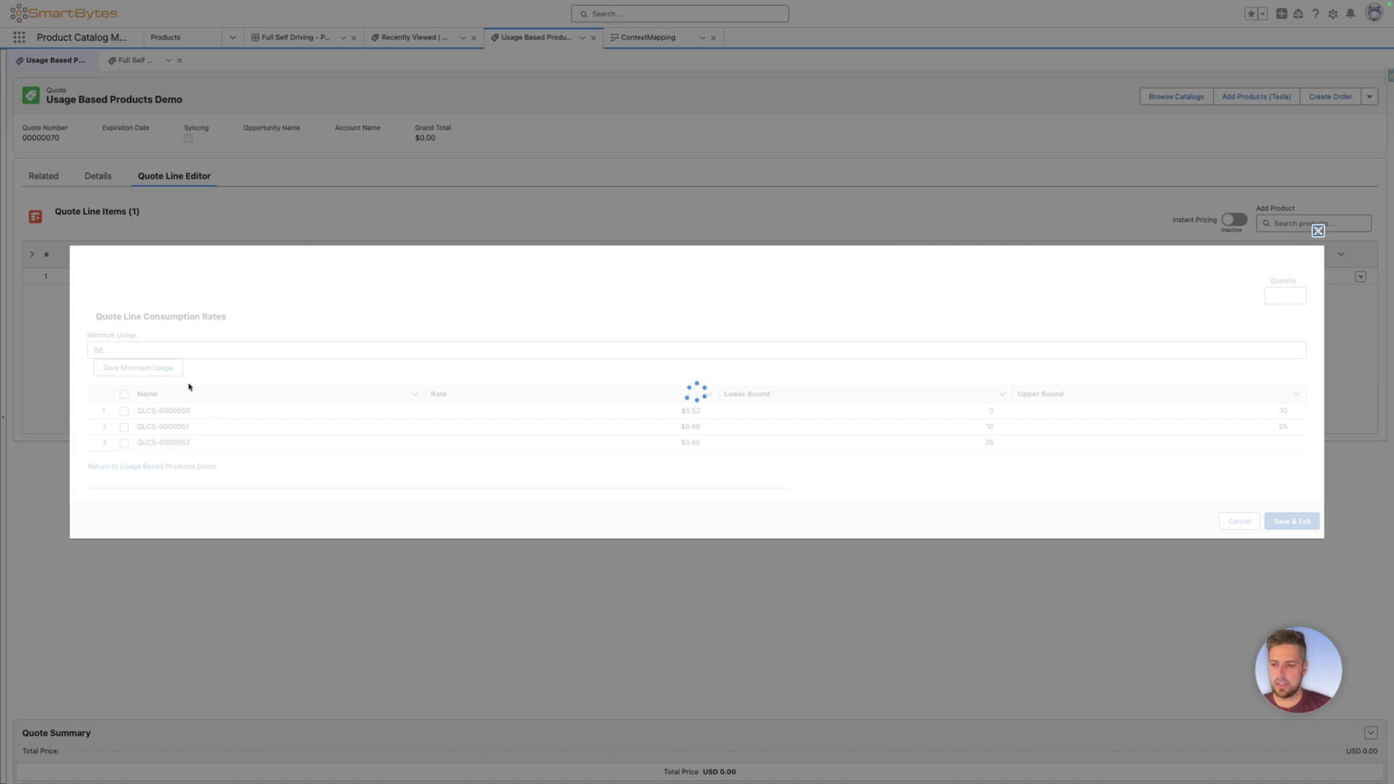
text(60)
click(131, 380)
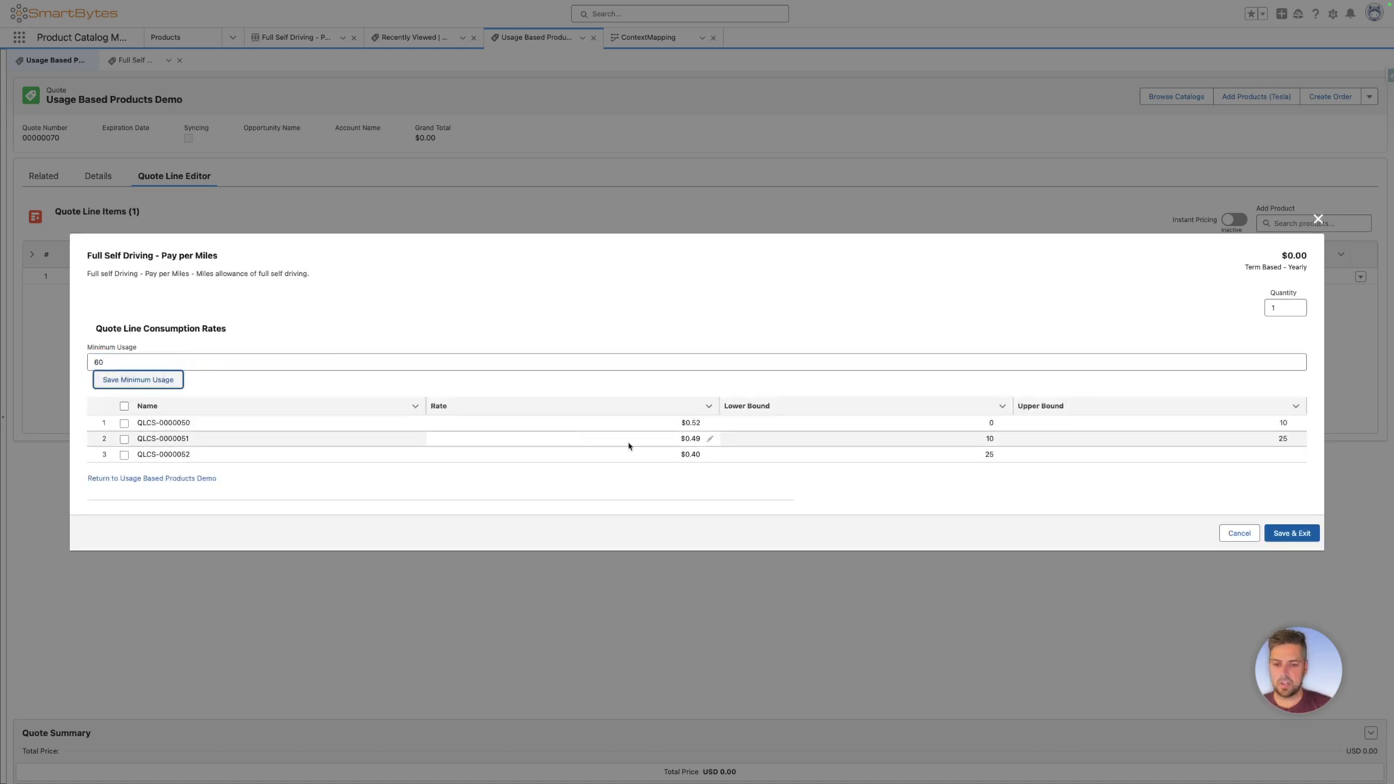
Step: Lower the third consumption rate to $0.35 and save it
click(708, 456)
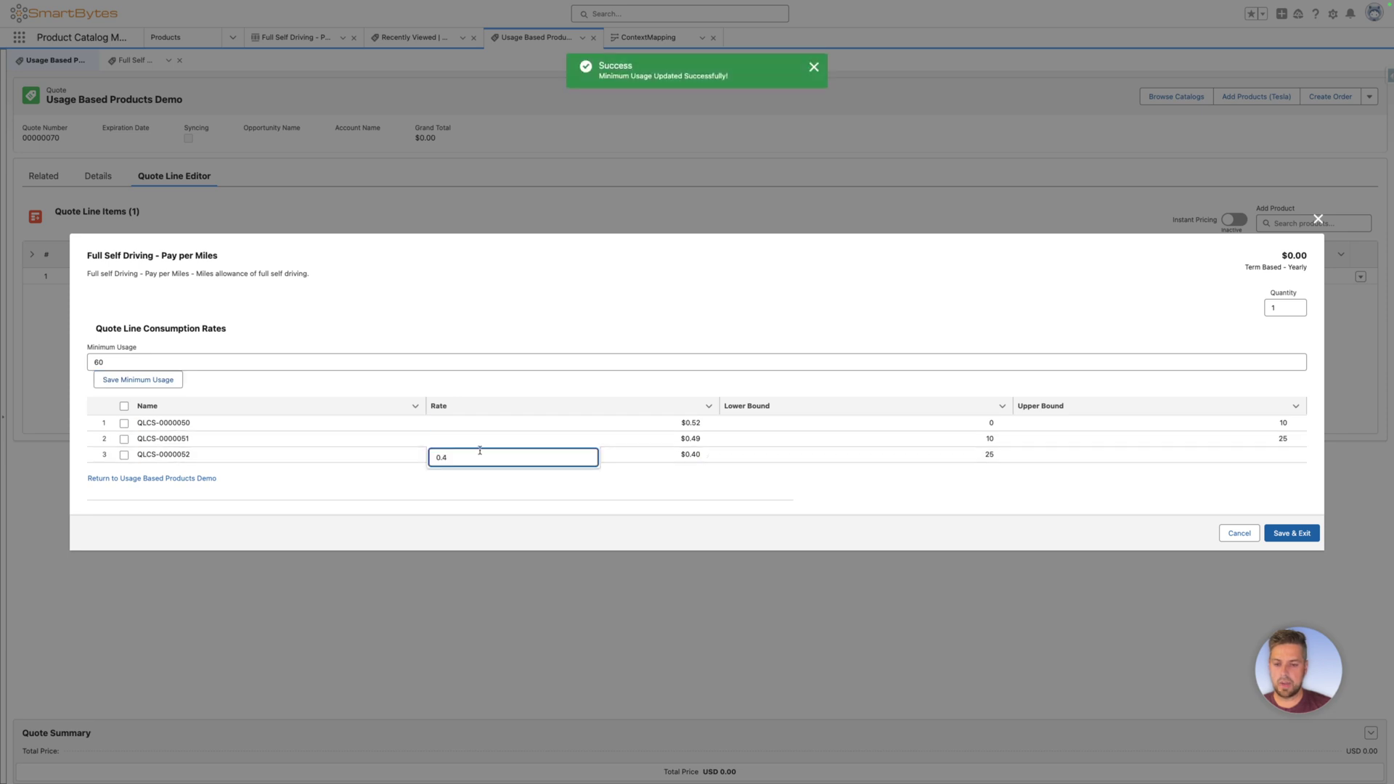
key(BackSpace)
text(35)
click(722, 438)
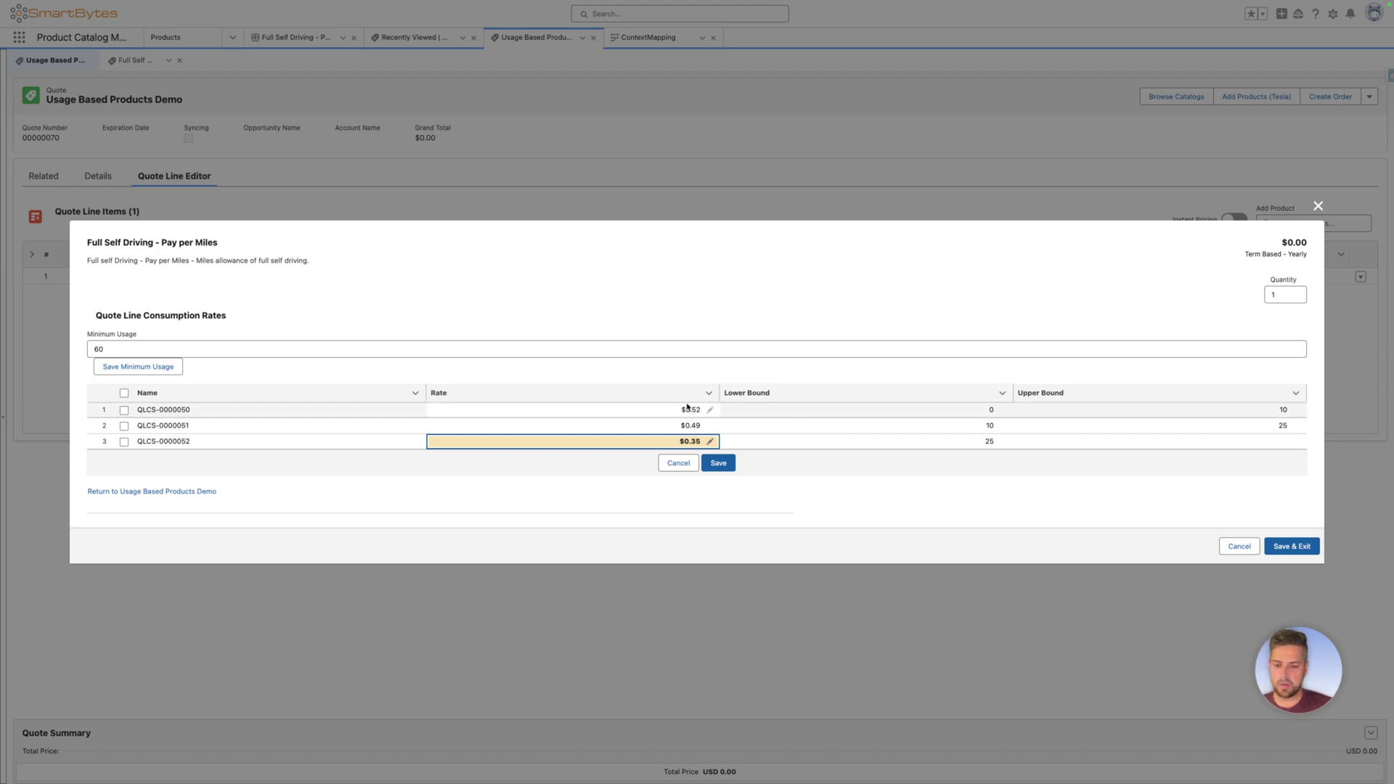
click(716, 471)
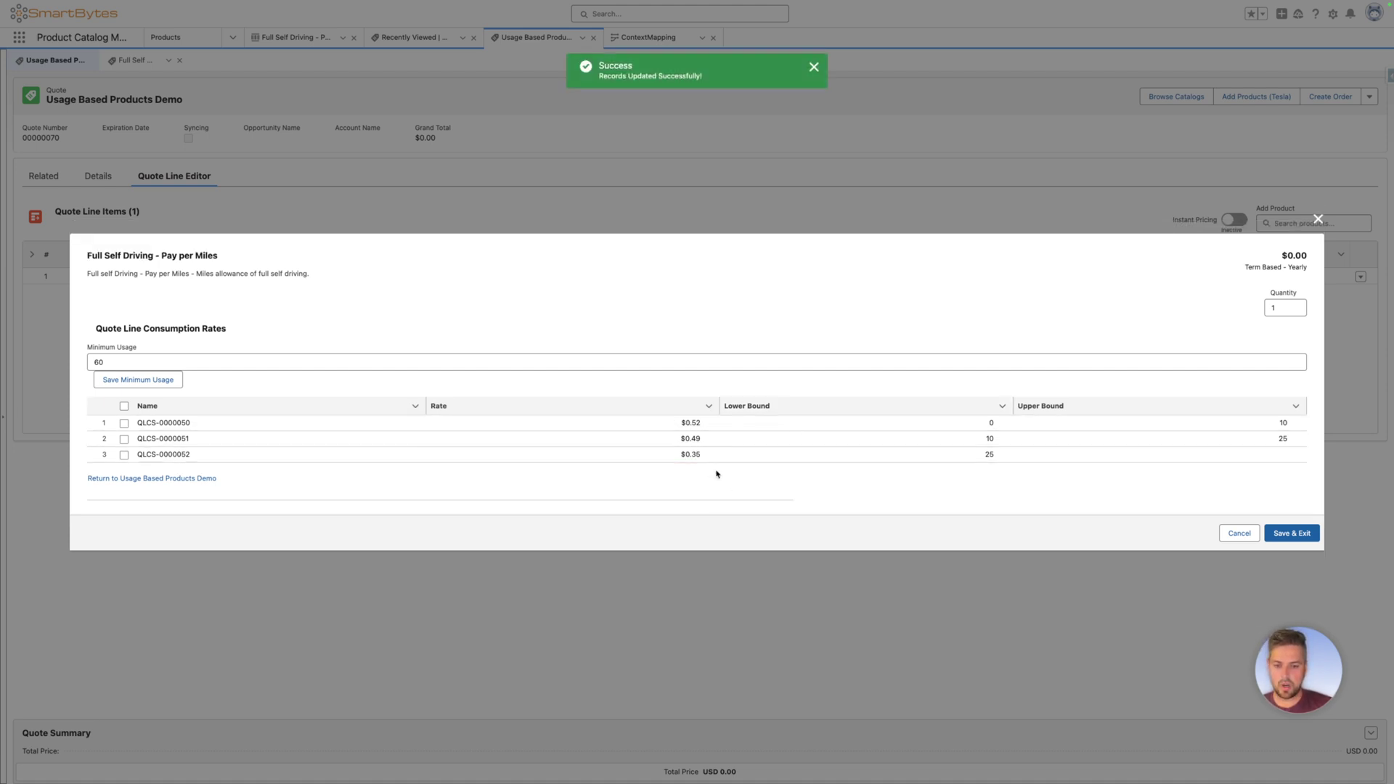